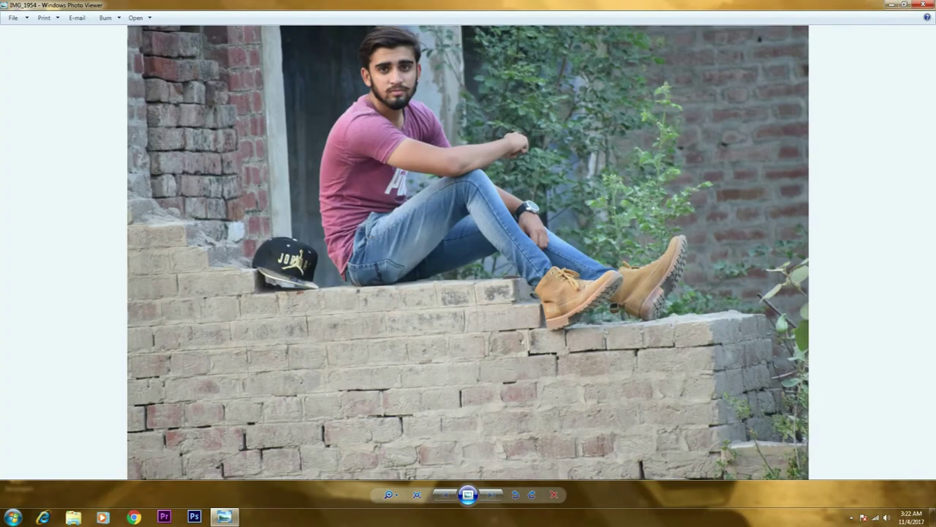
# Step: Zoom into the IMG_1954 photo, then close Windows Photo Viewer
pyautogui.scroll(3, 468, 252)
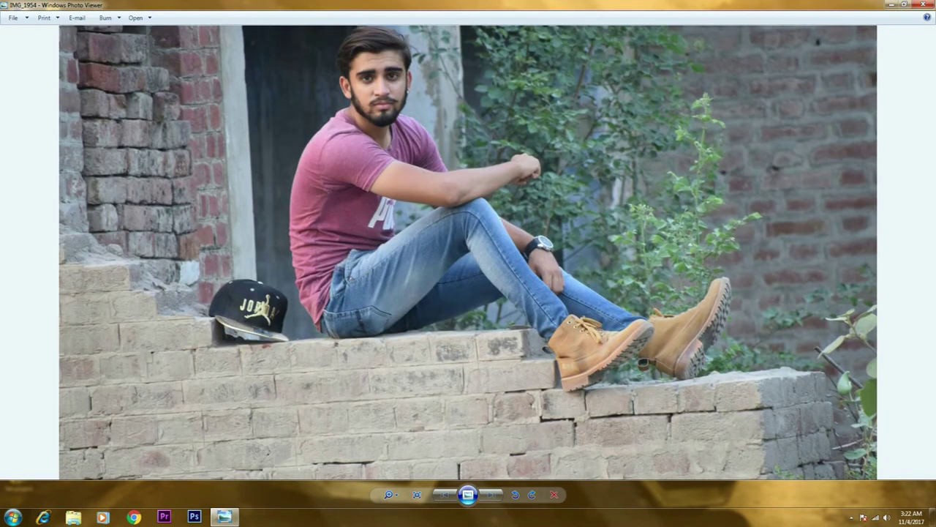
pyautogui.click(925, 4)
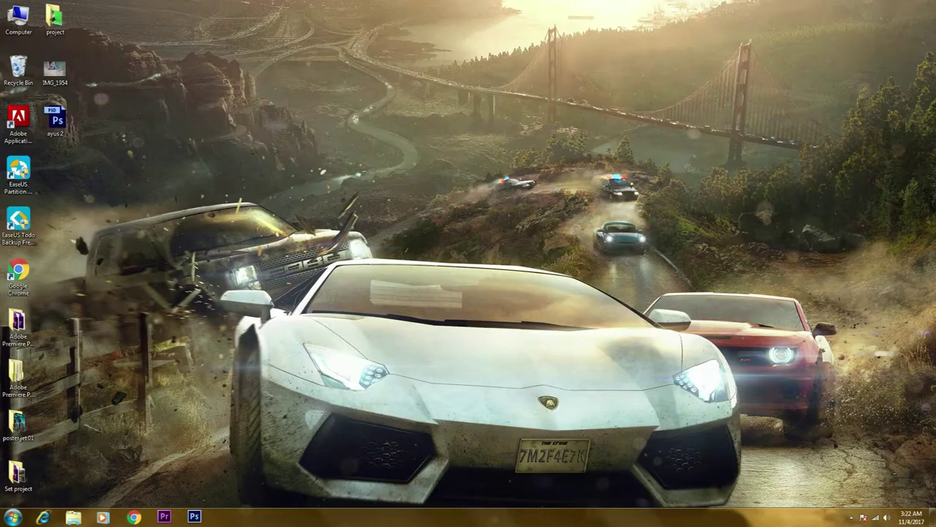
# Step: Load the ayus 2.psd document from the desktop into Photoshop CS6
pyautogui.doubleClick(55, 121)
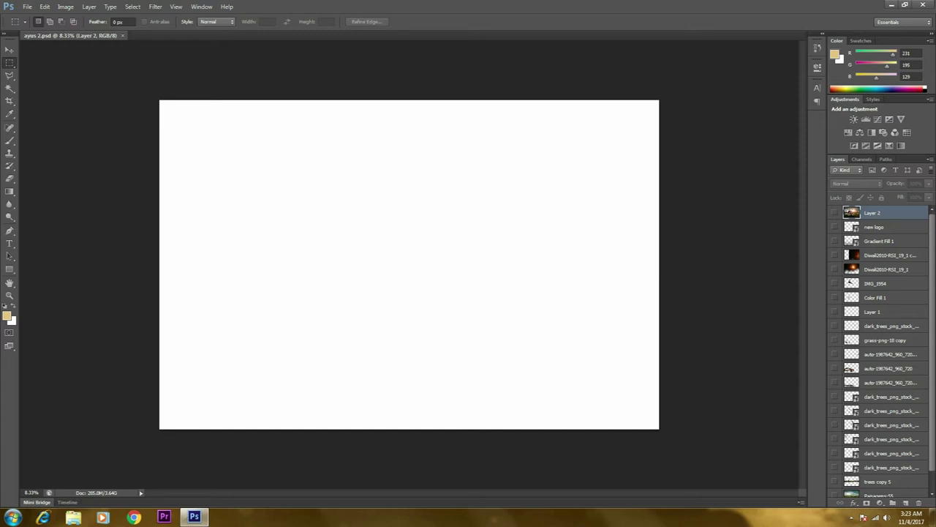
# Step: Show the Paisagens-55 grass field and trees copy 5 treeline layers, and select the Eraser tool
pyautogui.scroll(-1, 881, 351)
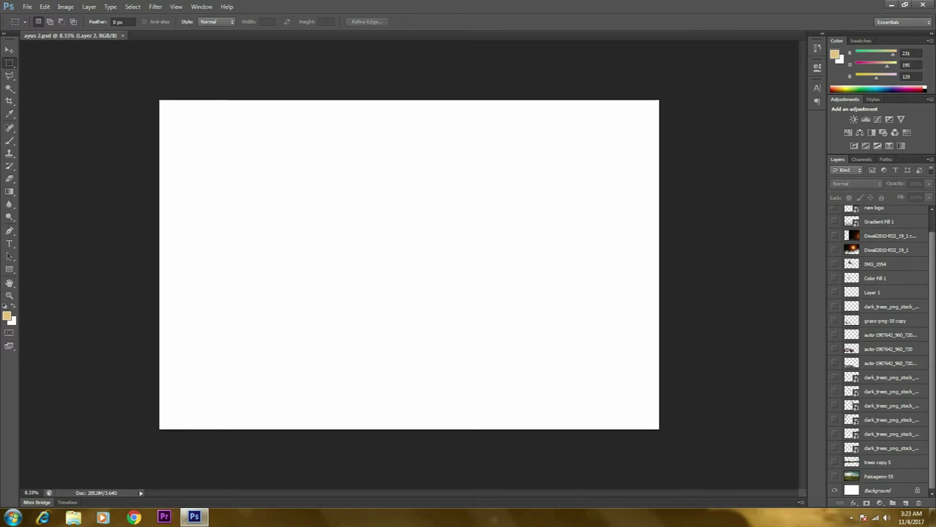
pyautogui.click(835, 477)
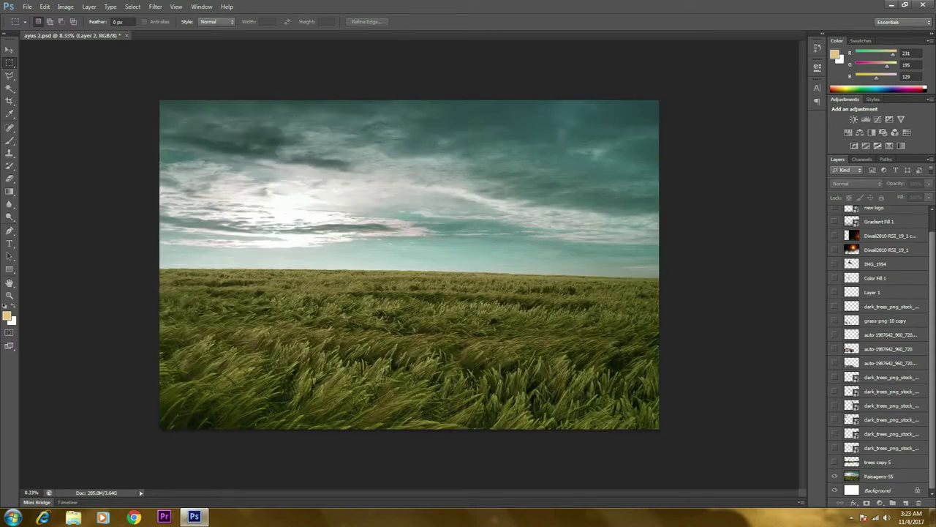
pyautogui.click(834, 462)
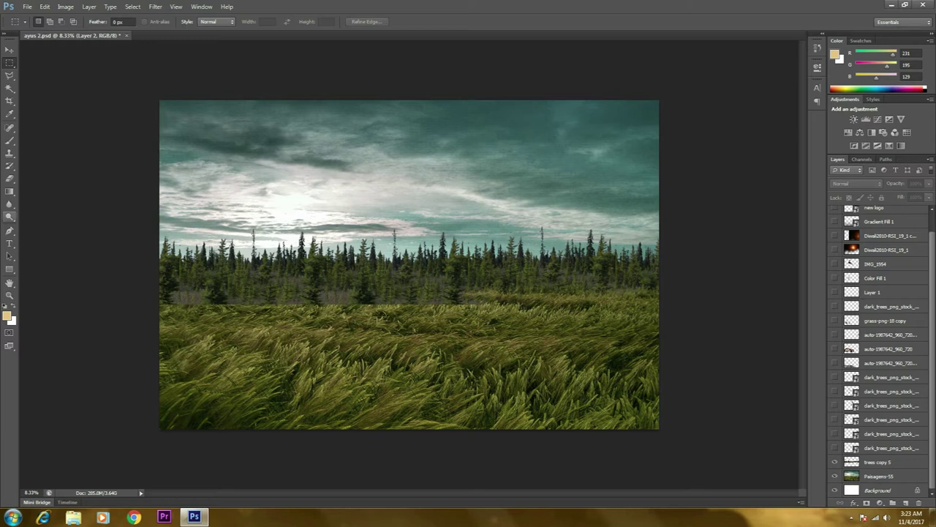
pyautogui.click(10, 178)
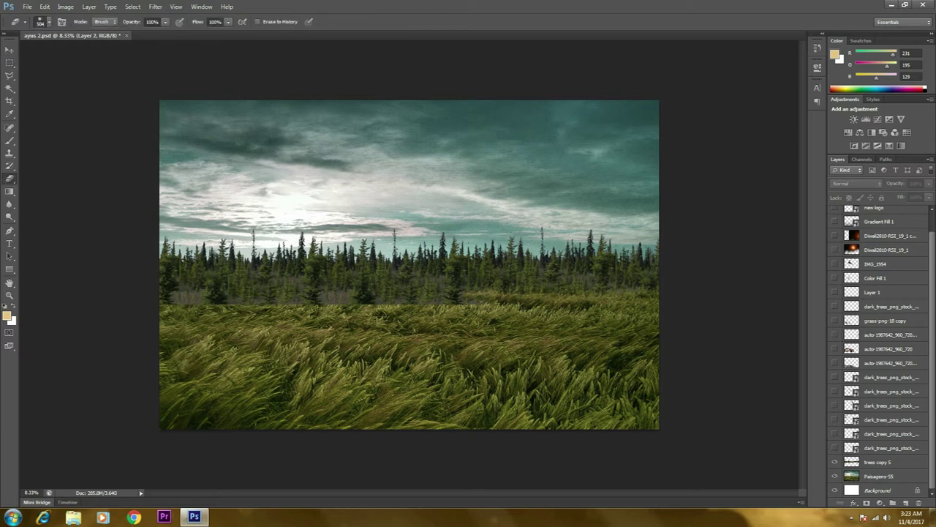
# Step: Make trees copy 5 the active layer and set the Eraser to the 134 px grass brush
pyautogui.click(528, 370)
pyautogui.press('Return')
pyautogui.hotkey('alt', '[')
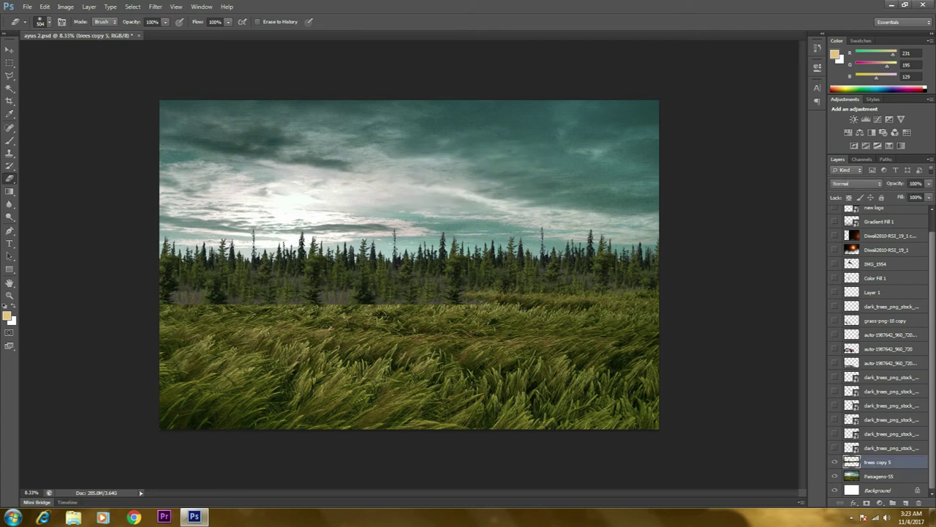
pyautogui.rightClick(419, 320)
pyautogui.write('60')
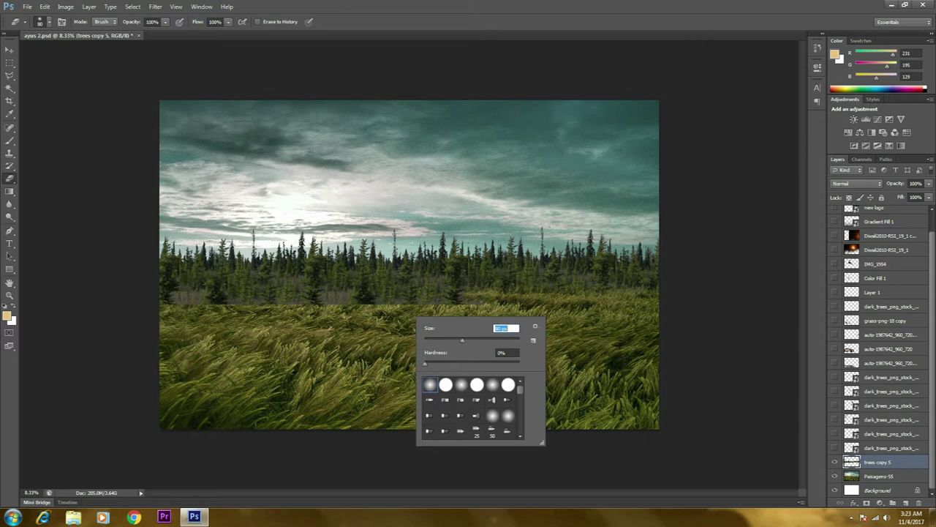
pyautogui.write('494')
pyautogui.write('1753')
pyautogui.scroll(-5, 472, 408)
pyautogui.click(508, 409)
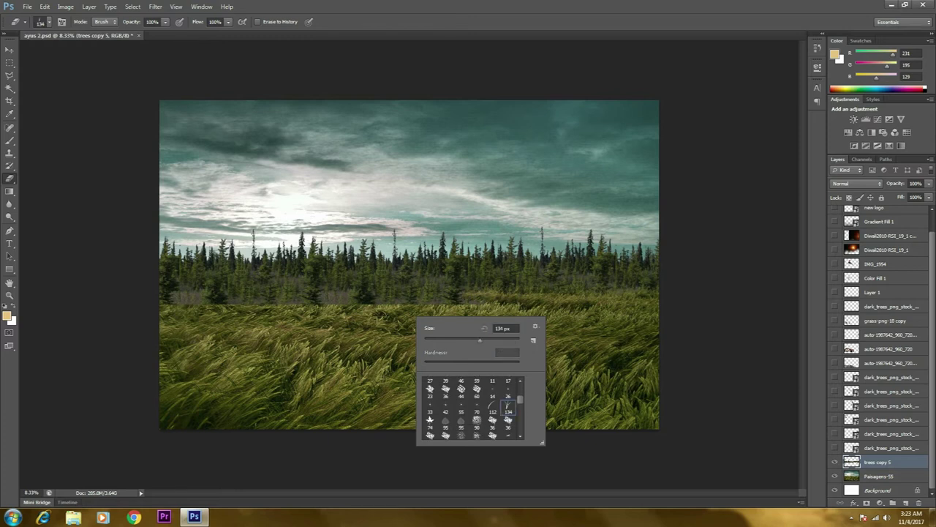
pyautogui.press('Return')
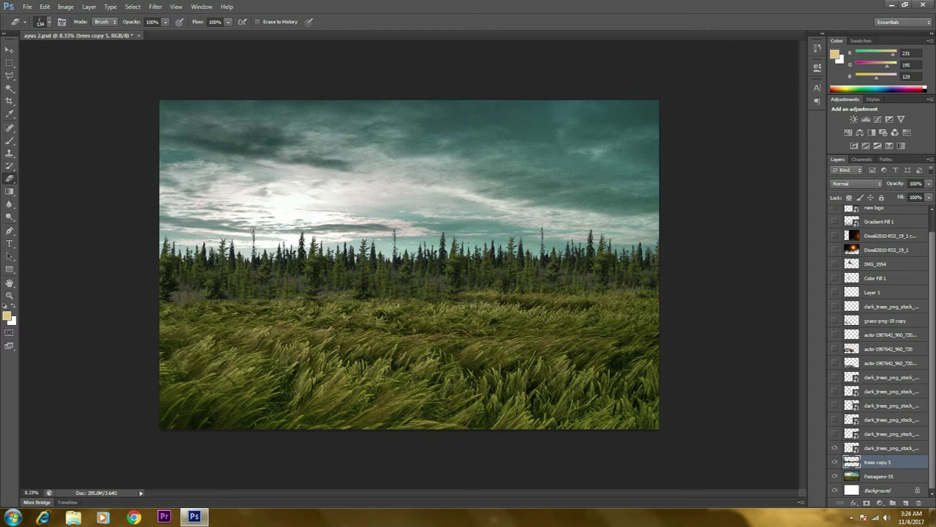
# Step: Show the centre and right bare trees, rasterizing the right tree and erasing its base into the grass
pyautogui.click(834, 448)
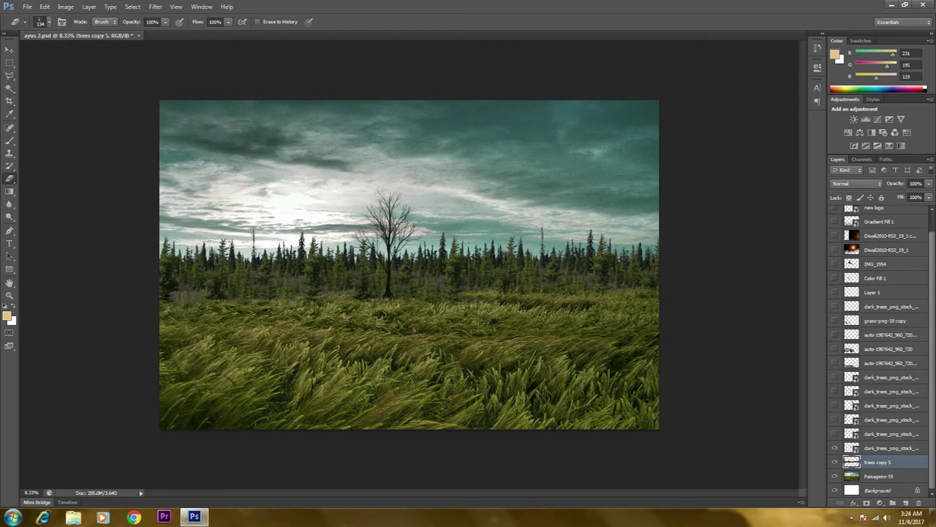
pyautogui.hotkey('alt', ']')
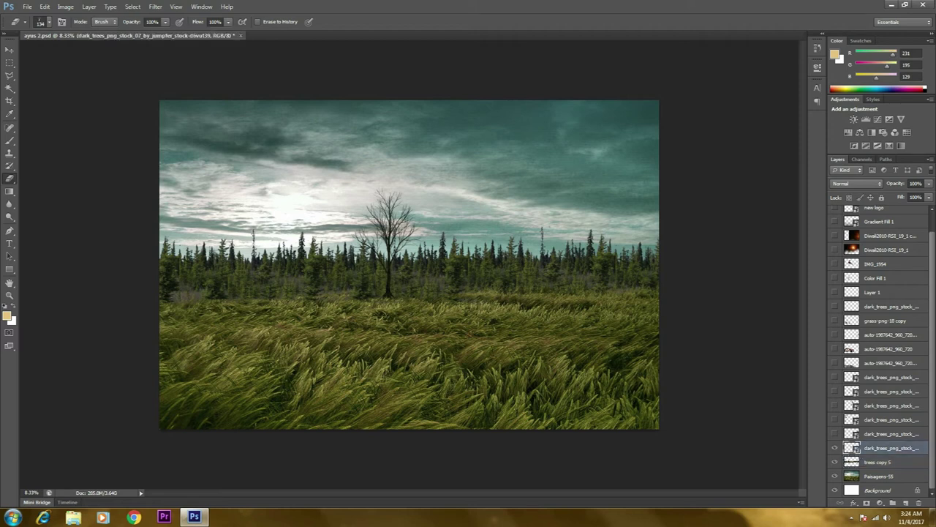
pyautogui.press('Escape')
pyautogui.click(835, 433)
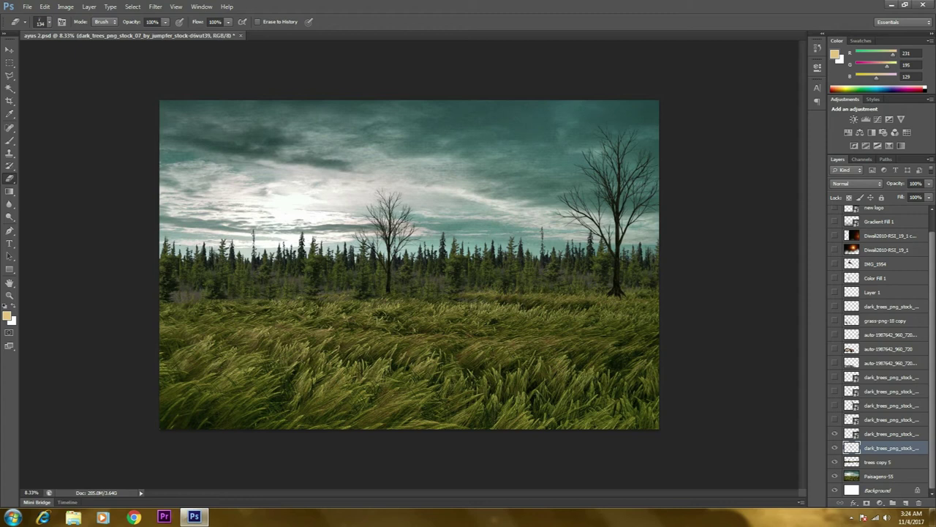
pyautogui.hotkey('alt', ']')
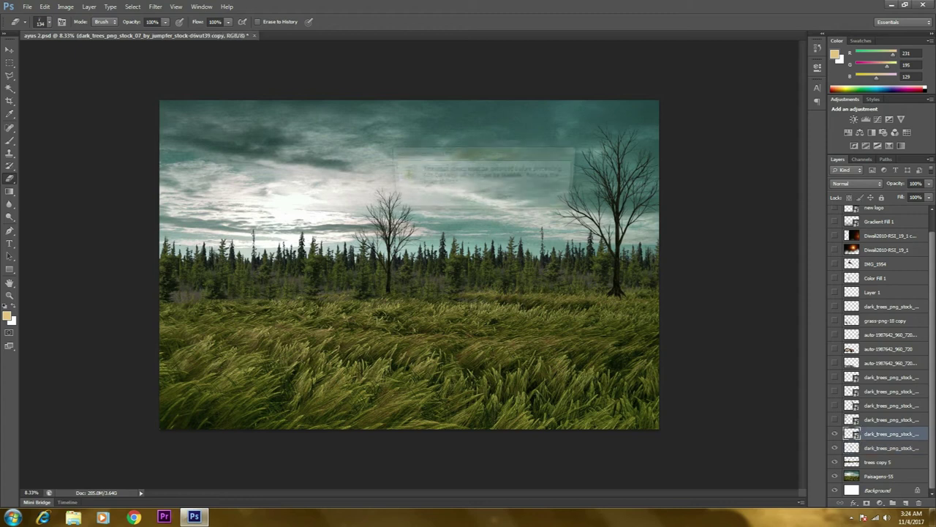
pyautogui.click(466, 199)
pyautogui.click(460, 199)
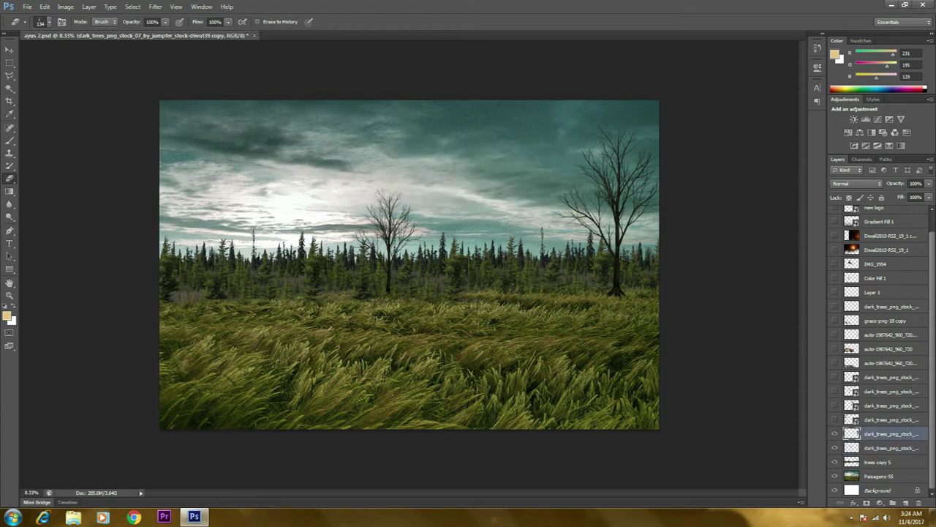
pyautogui.moveTo(608, 295); pyautogui.dragTo(623, 295)
# Step: Show four more bare tree layers on the left, centre and right
pyautogui.click(835, 419)
pyautogui.click(835, 406)
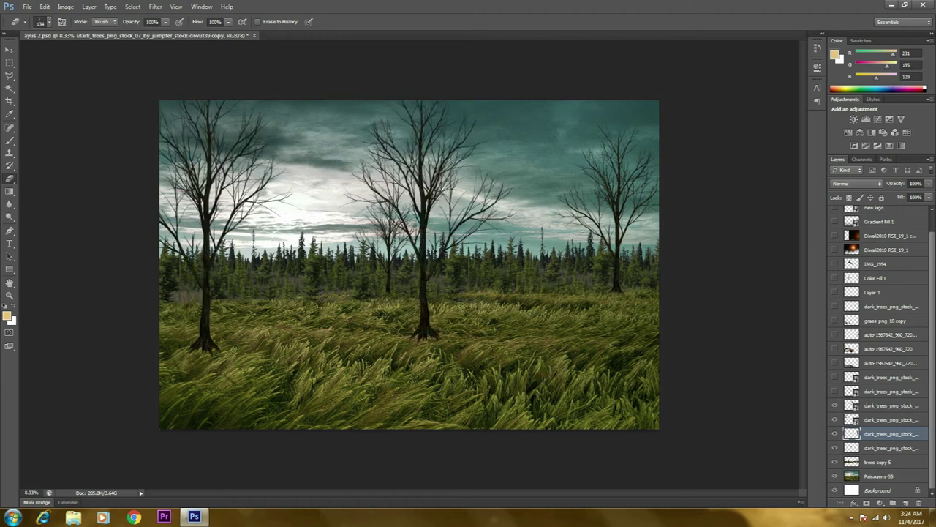
pyautogui.click(835, 392)
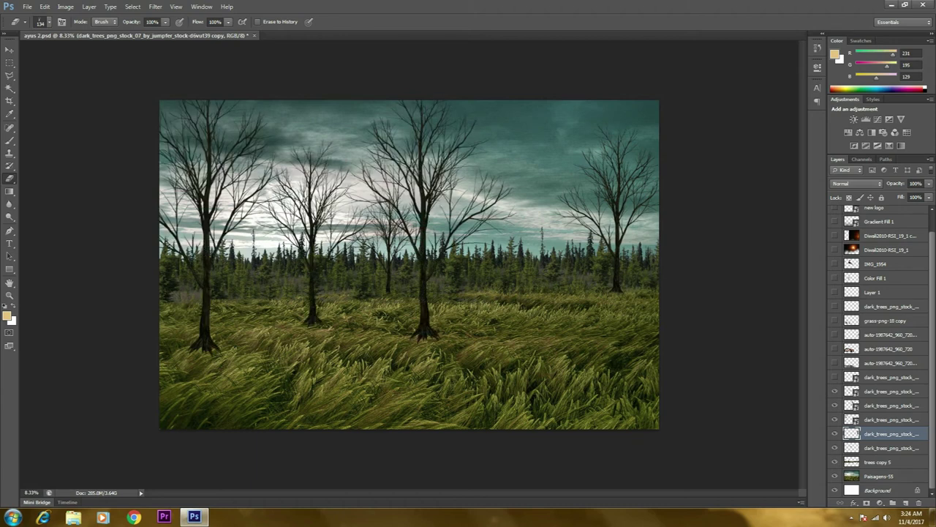
pyautogui.click(835, 378)
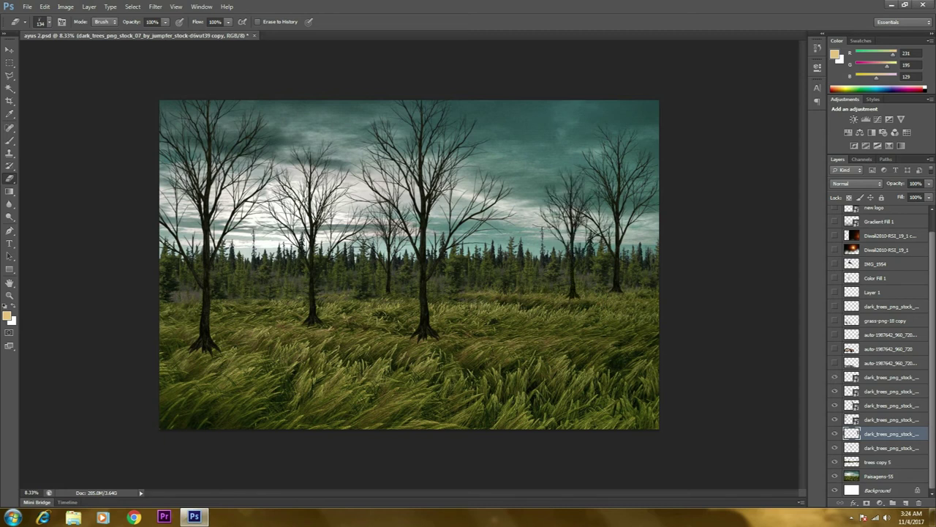
# Step: Show the rusty car, front grass, distant car, door grass, extra tree, Layer 1 and IMG_1954 man
pyautogui.click(835, 349)
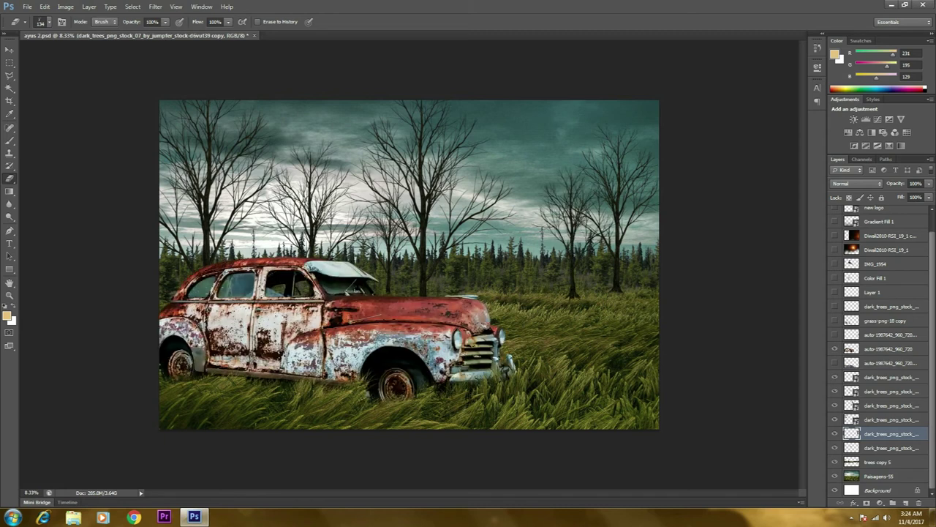
pyautogui.click(834, 362)
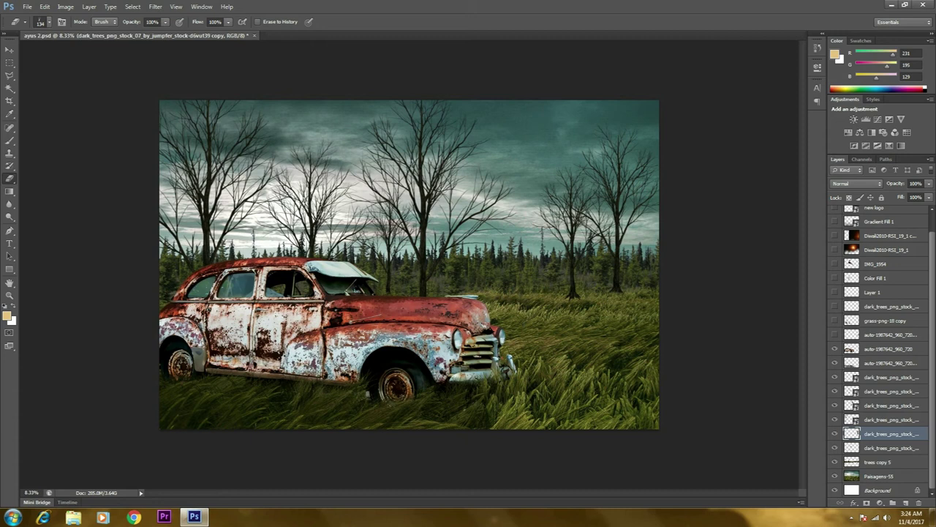
pyautogui.click(835, 335)
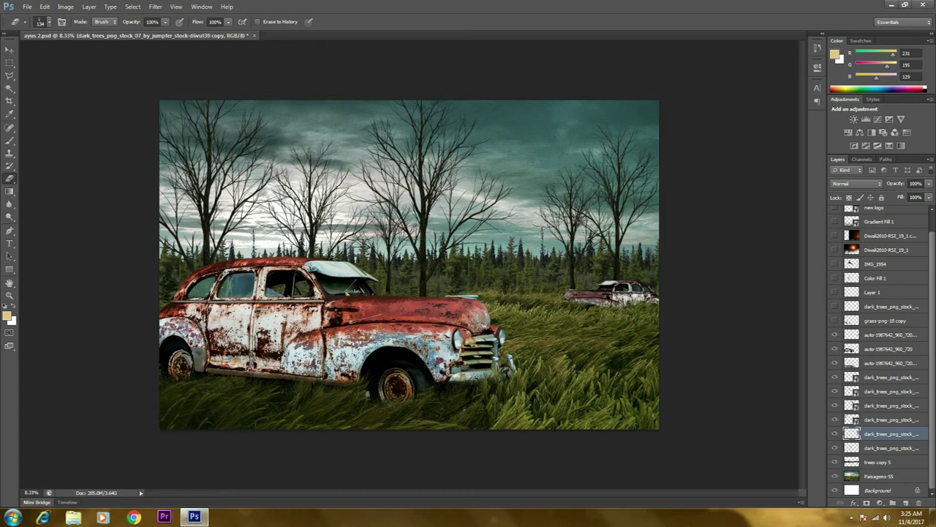
pyautogui.click(835, 320)
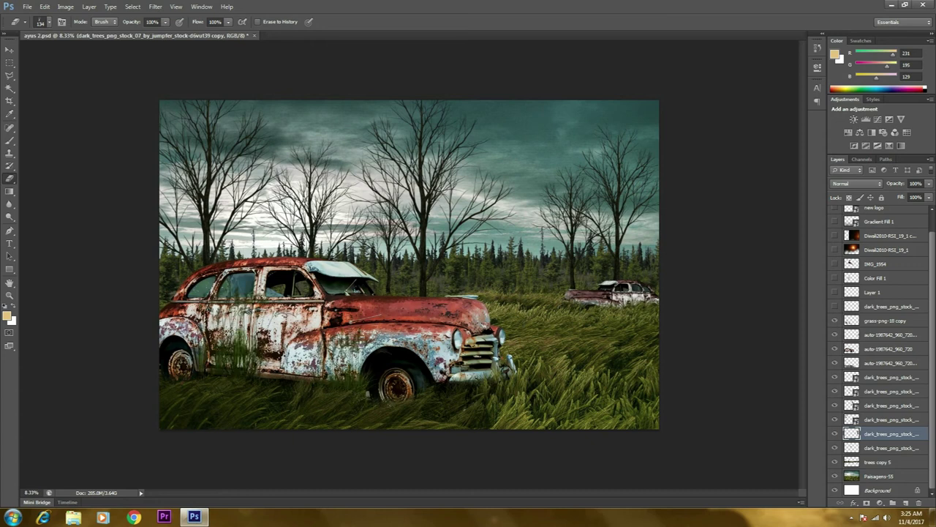
pyautogui.click(835, 306)
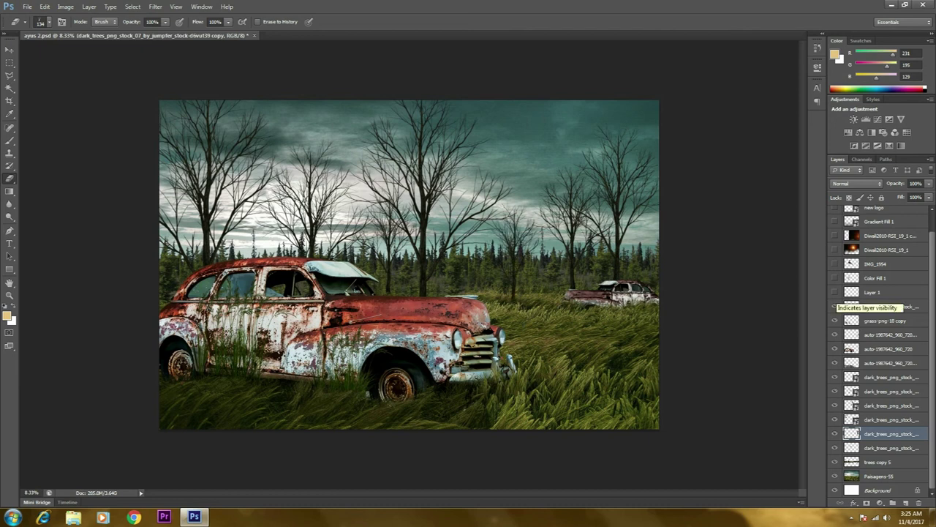
pyautogui.click(834, 291)
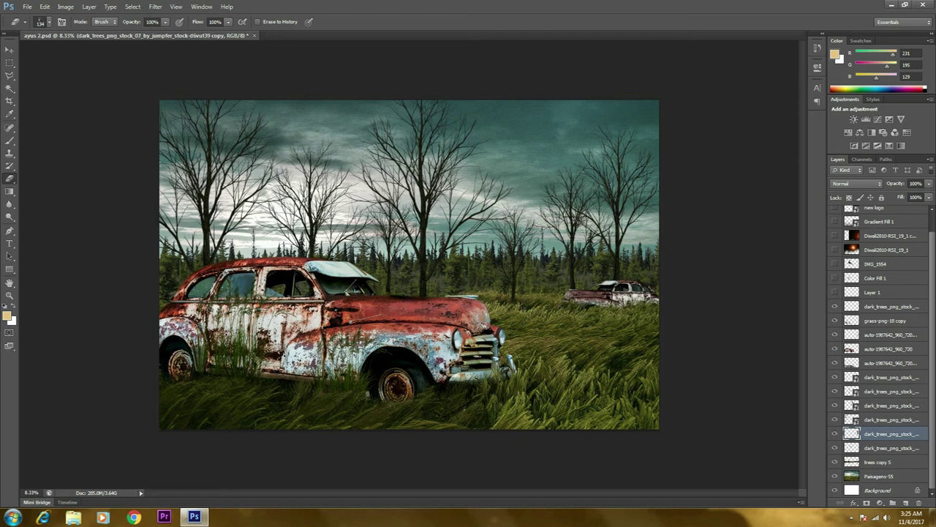
pyautogui.click(835, 264)
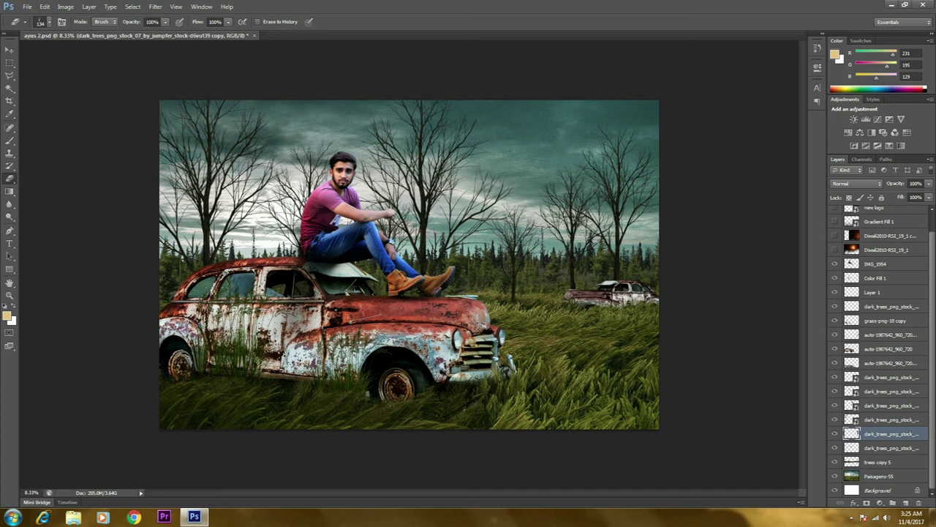
# Step: Show the Diwali sun glow layers, Gradient Fill 1 and the new logo layer
pyautogui.click(835, 249)
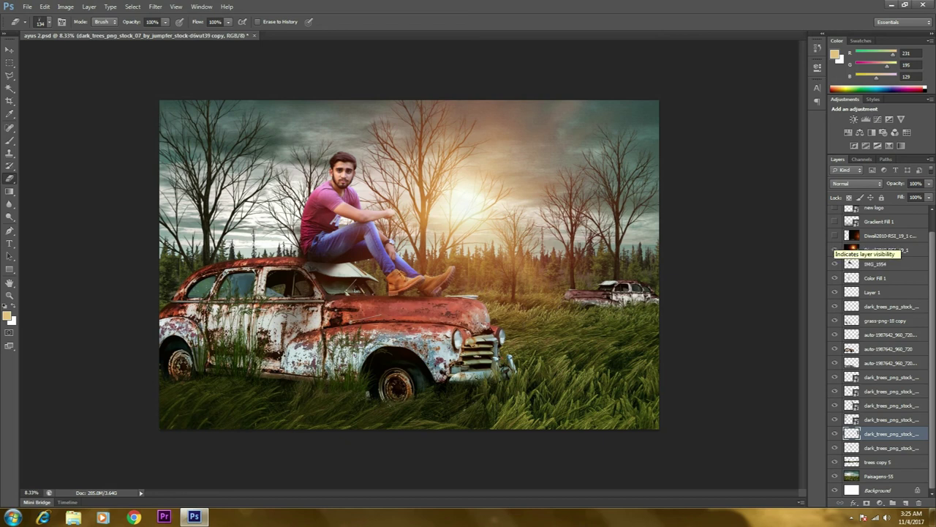
pyautogui.click(835, 235)
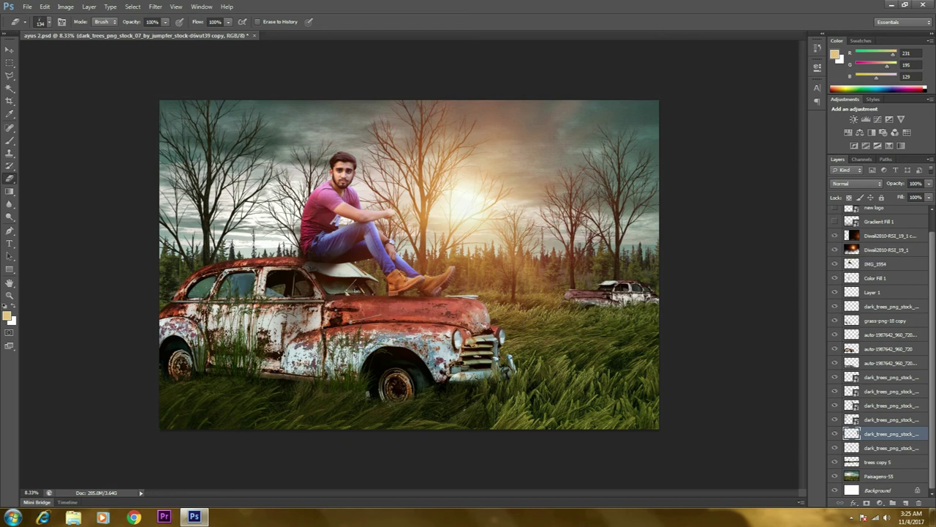
pyautogui.scroll(1, 878, 352)
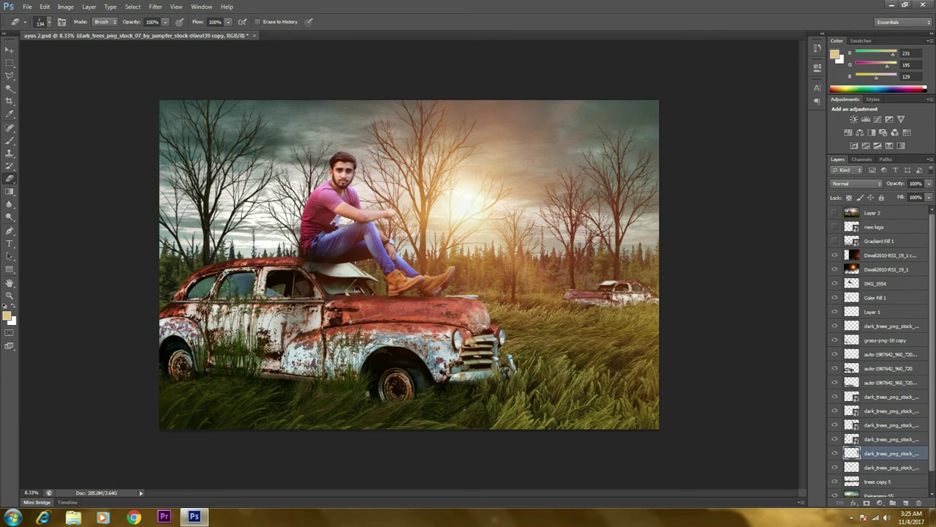
pyautogui.click(835, 241)
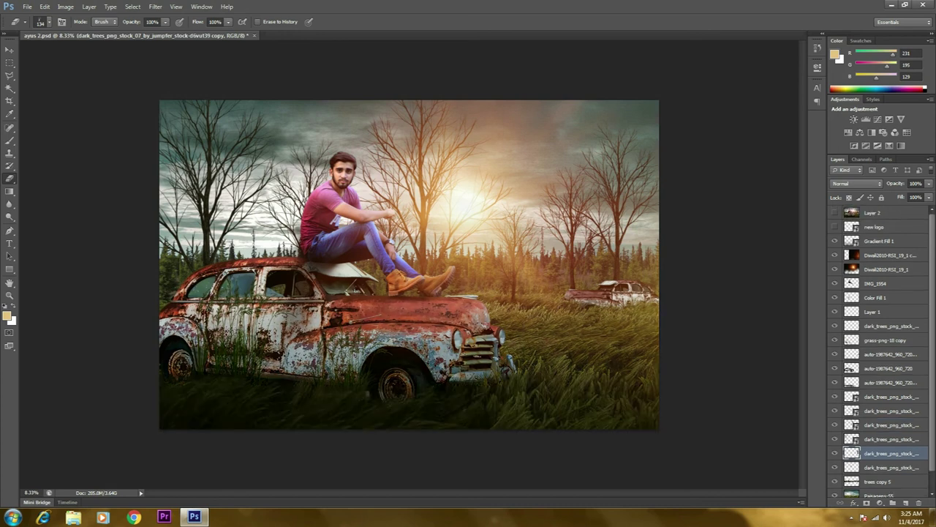
pyautogui.click(835, 227)
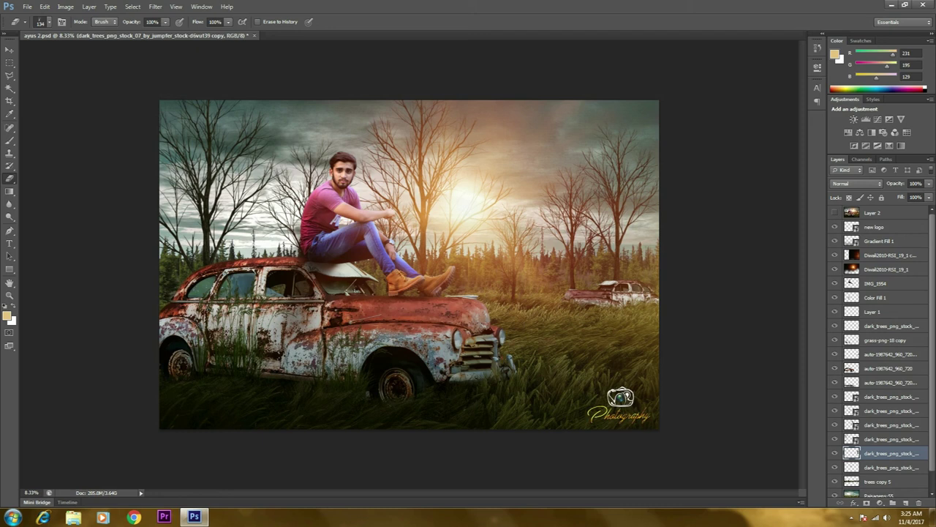
# Step: Toggle Layer 2 on and back off, then minimize Photoshop to the desktop
pyautogui.click(835, 213)
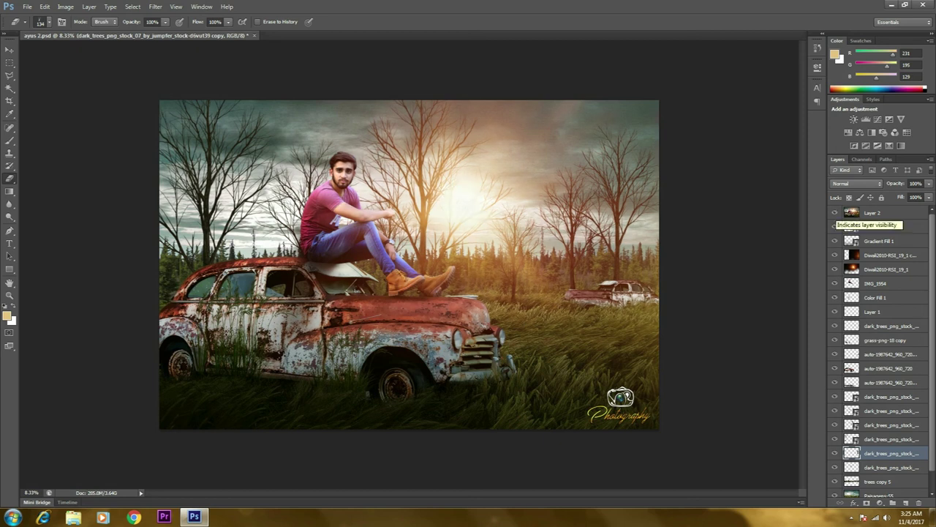
pyautogui.click(835, 212)
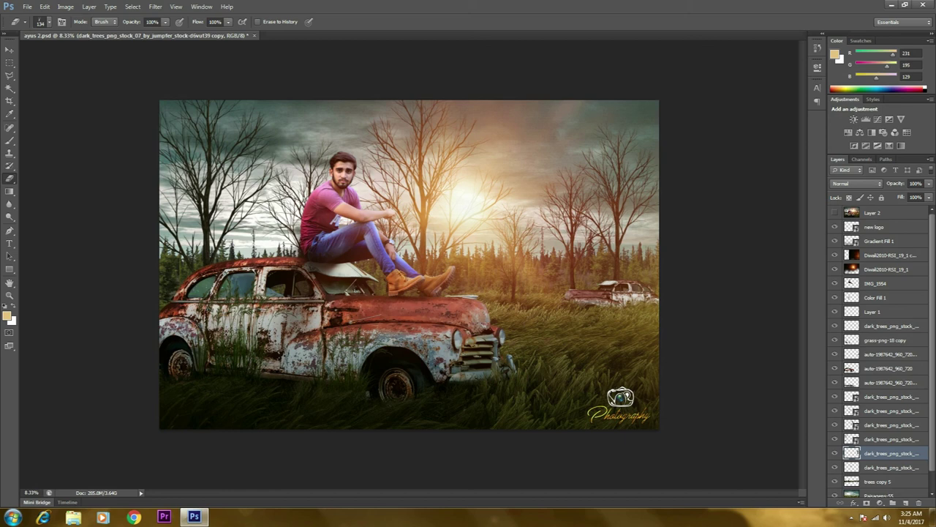
pyautogui.press('super+d')
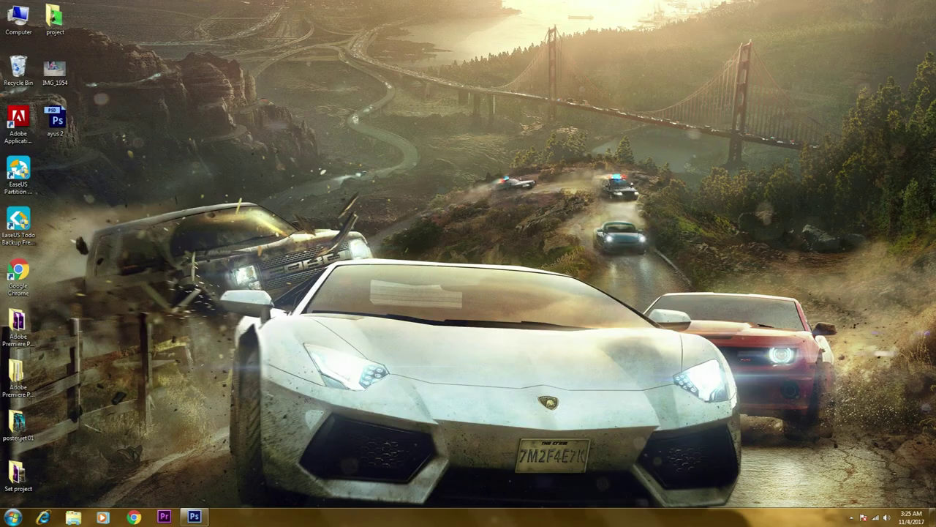
pyautogui.doubleClick(56, 69)
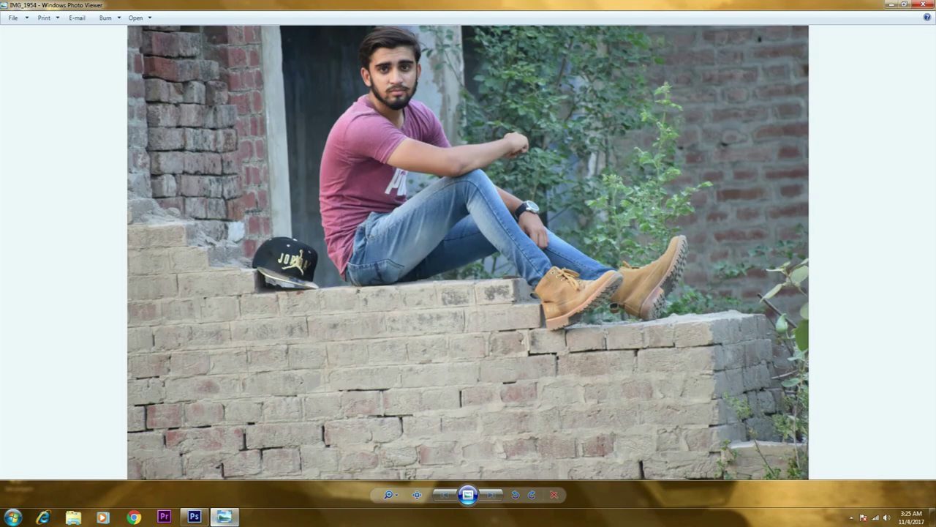
pyautogui.click(194, 517)
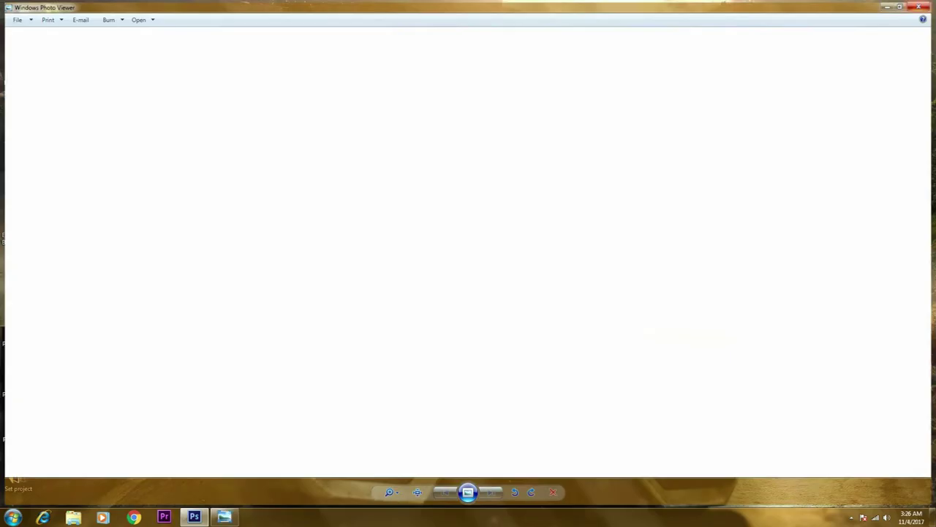
pyautogui.rightClick(512, 125)
pyautogui.click(545, 154)
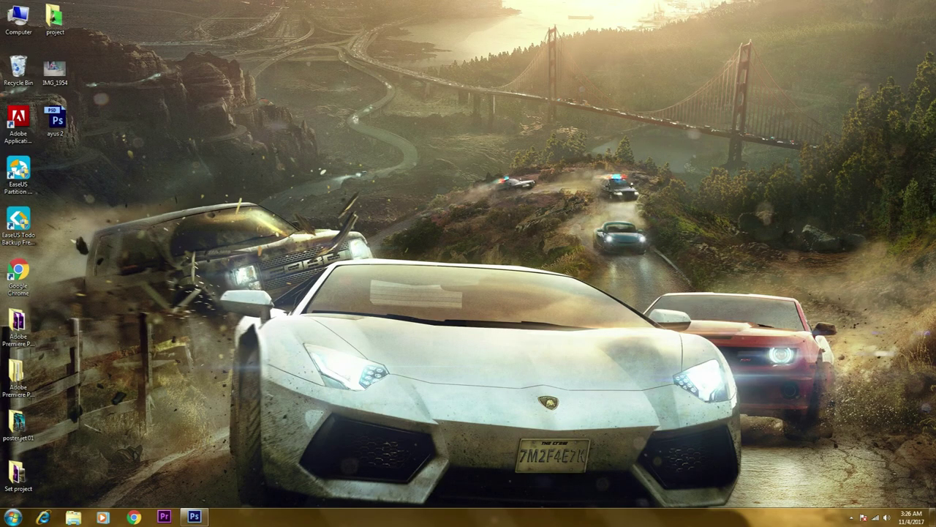